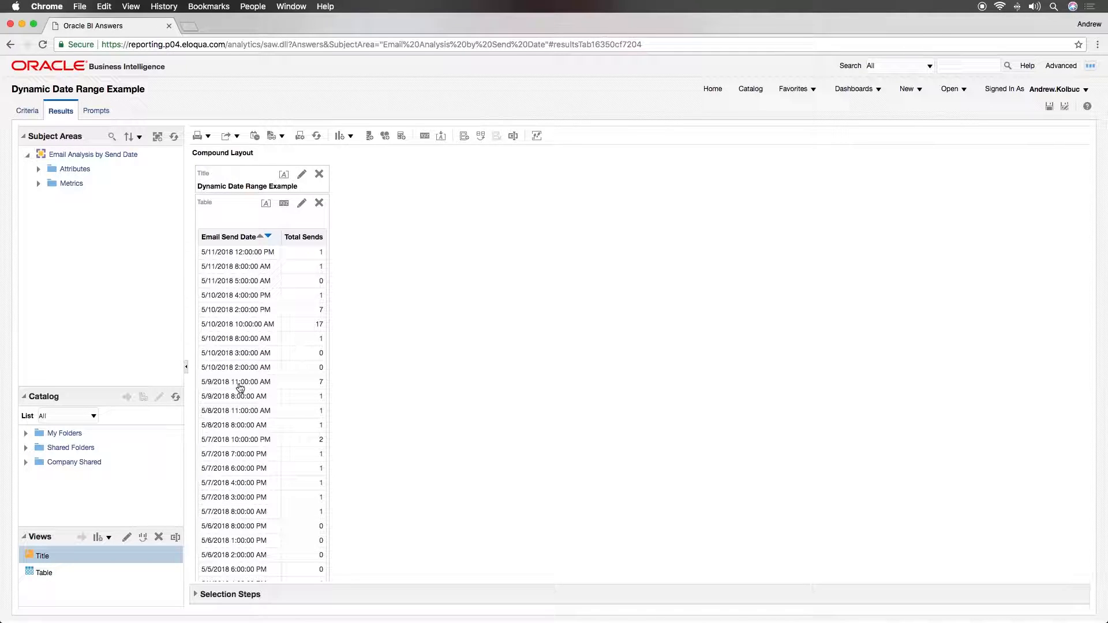
pyautogui.scroll(-3, 259, 482)
pyautogui.scroll(-3, 258, 482)
pyautogui.scroll(-3, 259, 482)
pyautogui.scroll(-3, 257, 482)
pyautogui.scroll(-3, 258, 483)
pyautogui.scroll(-3, 258, 482)
pyautogui.scroll(-3, 258, 482)
# Start a new filter on the analysis criteria and browse all columns for it.
pyautogui.click(29, 111)
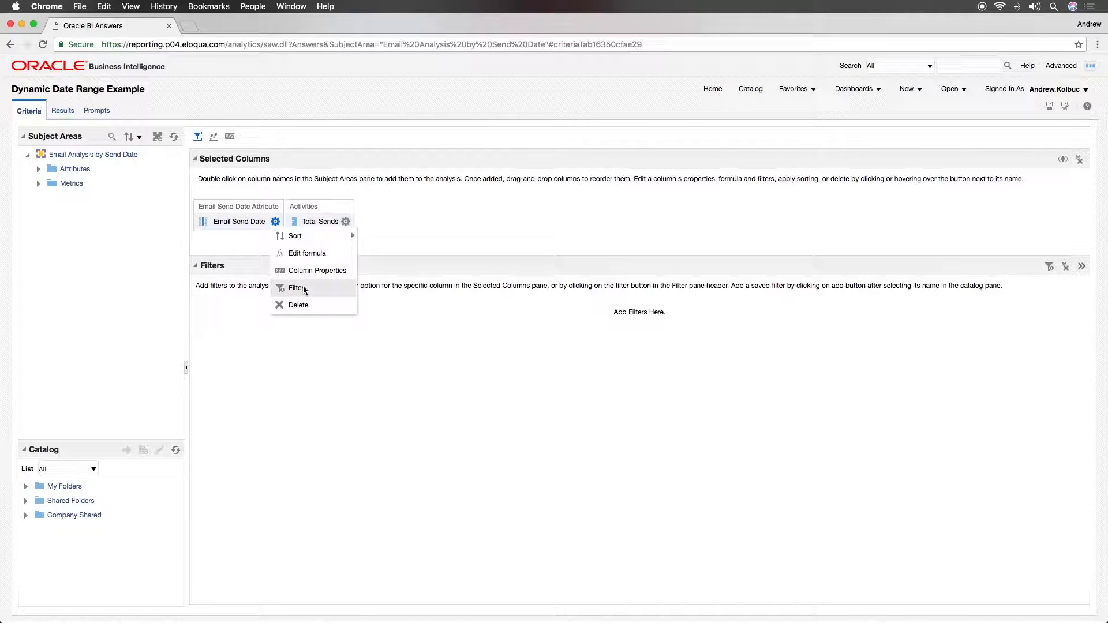
pyautogui.click(1049, 267)
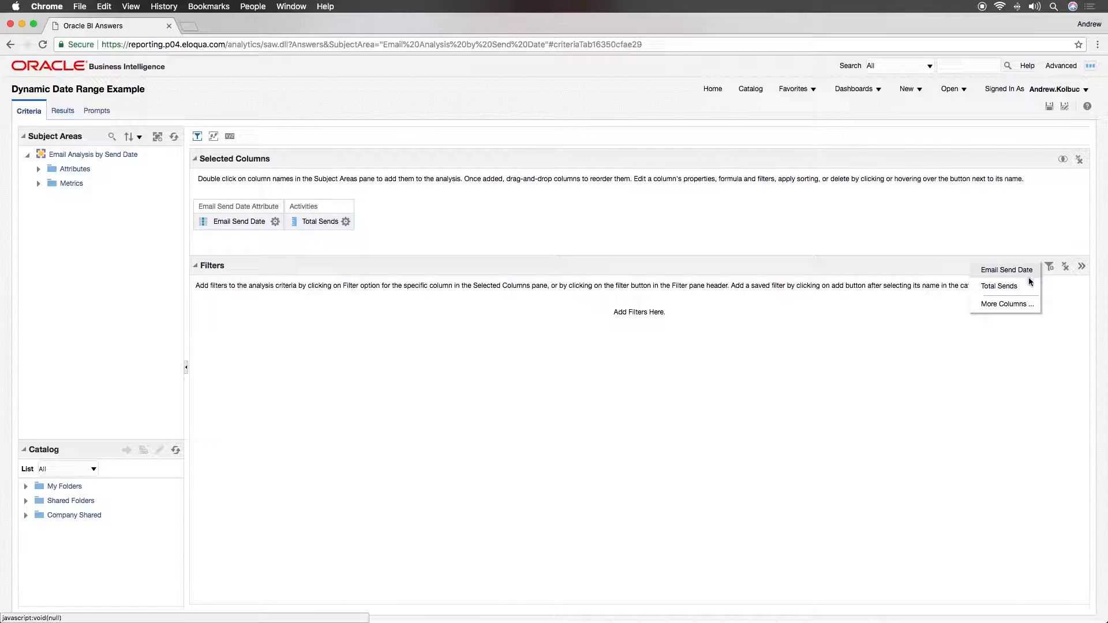
pyautogui.click(1030, 304)
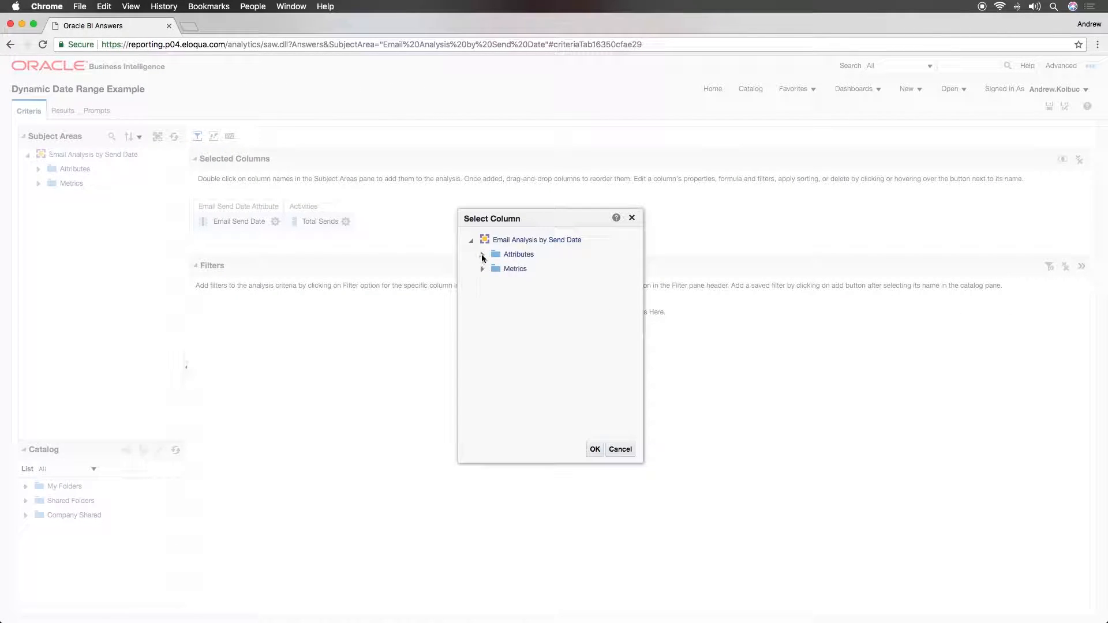
# Choose Attributes > Email Send Date Attribute > Email Send Date as the filter column.
pyautogui.click(482, 254)
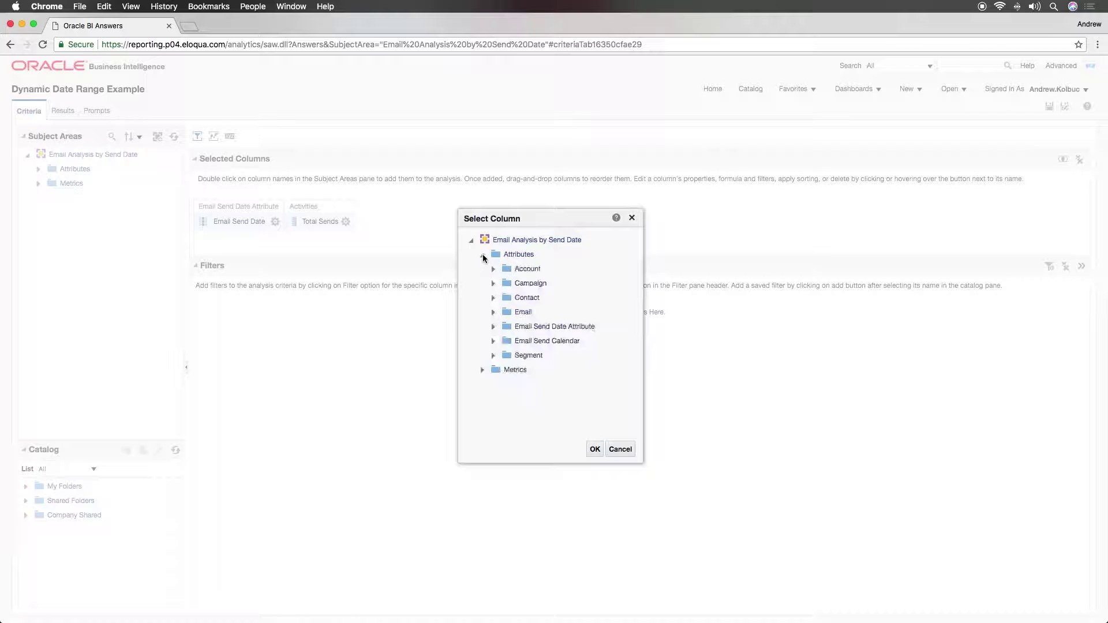
pyautogui.click(492, 326)
pyautogui.click(537, 340)
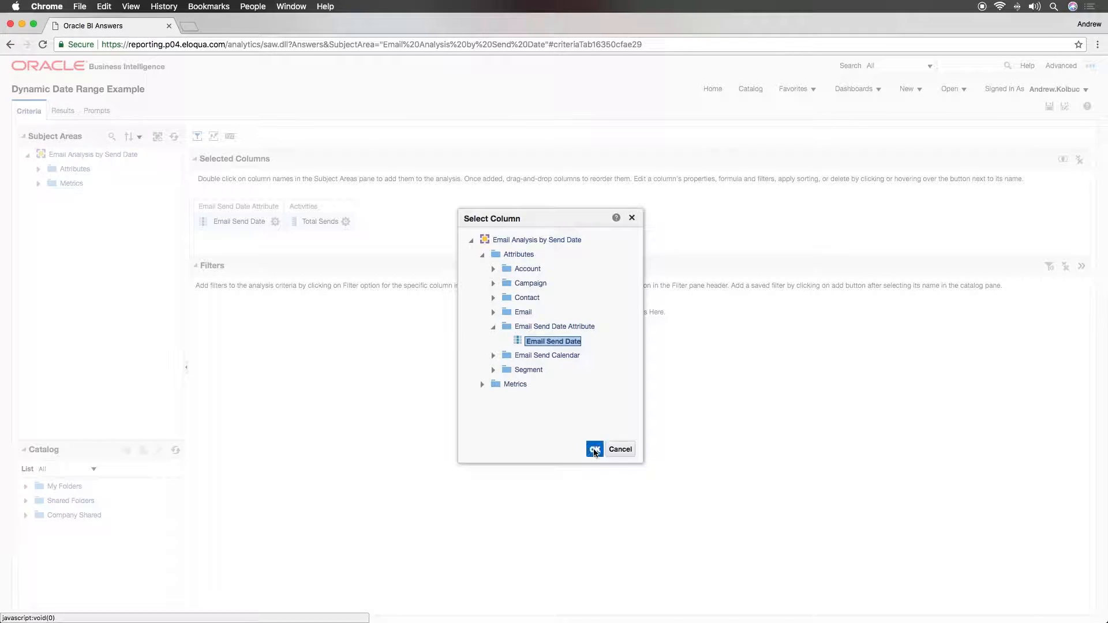
pyautogui.click(594, 449)
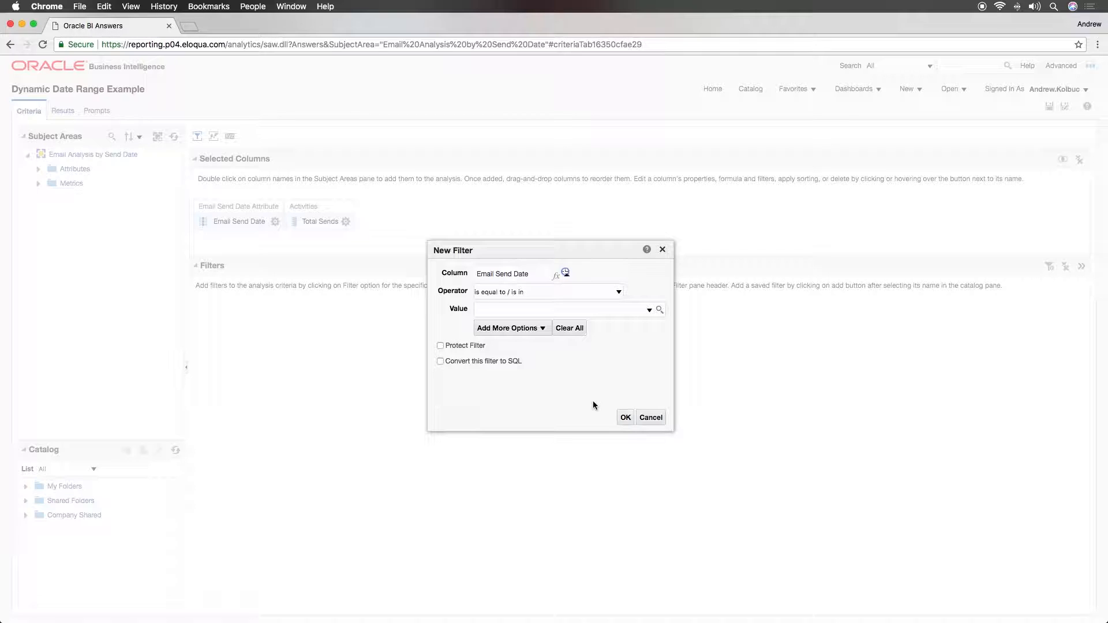
# Save the filter Email Send Date >= SQL expression current_date - 7 and view results.
pyautogui.click(618, 292)
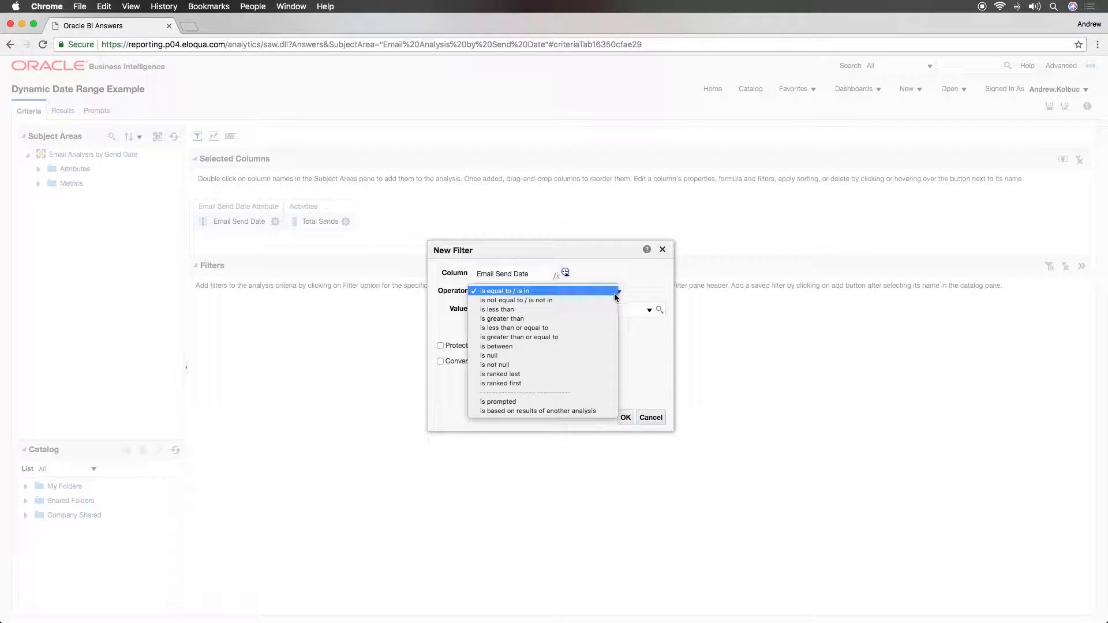
pyautogui.click(569, 337)
pyautogui.click(545, 330)
pyautogui.click(545, 345)
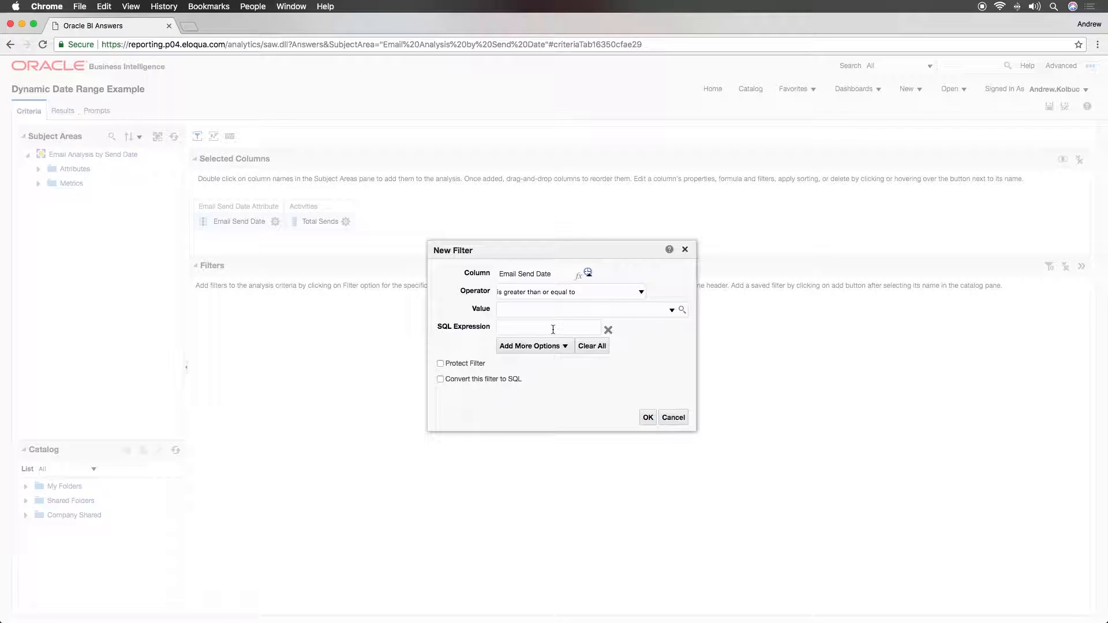
pyautogui.write('cu')
pyautogui.write('u')
pyautogui.write('ren')
pyautogui.write('date')
pyautogui.write('7')
pyautogui.click(647, 418)
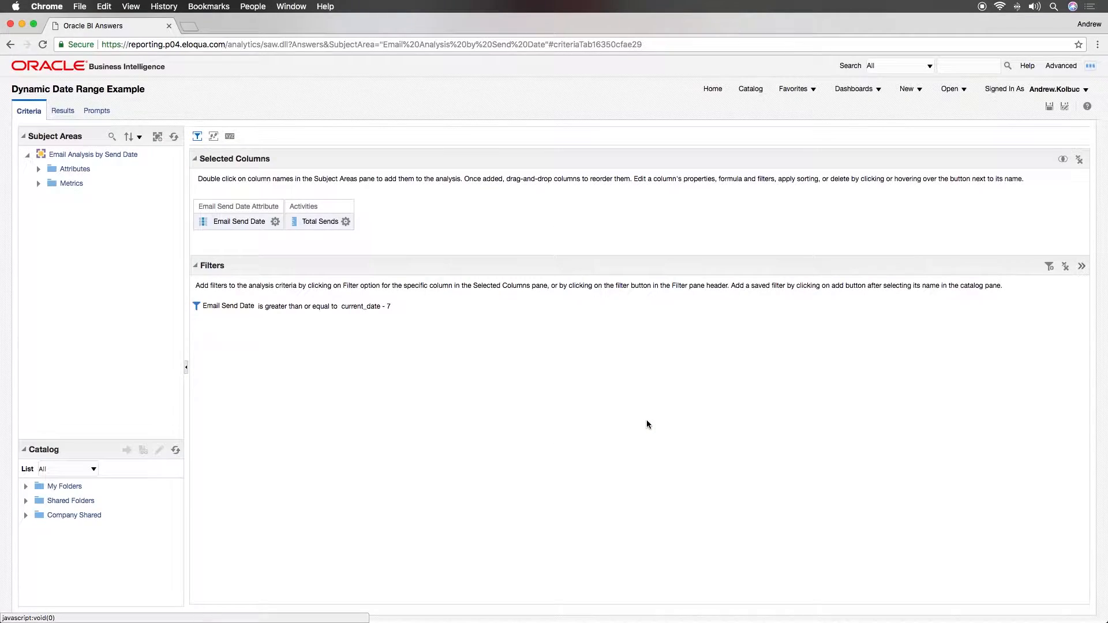
pyautogui.click(62, 112)
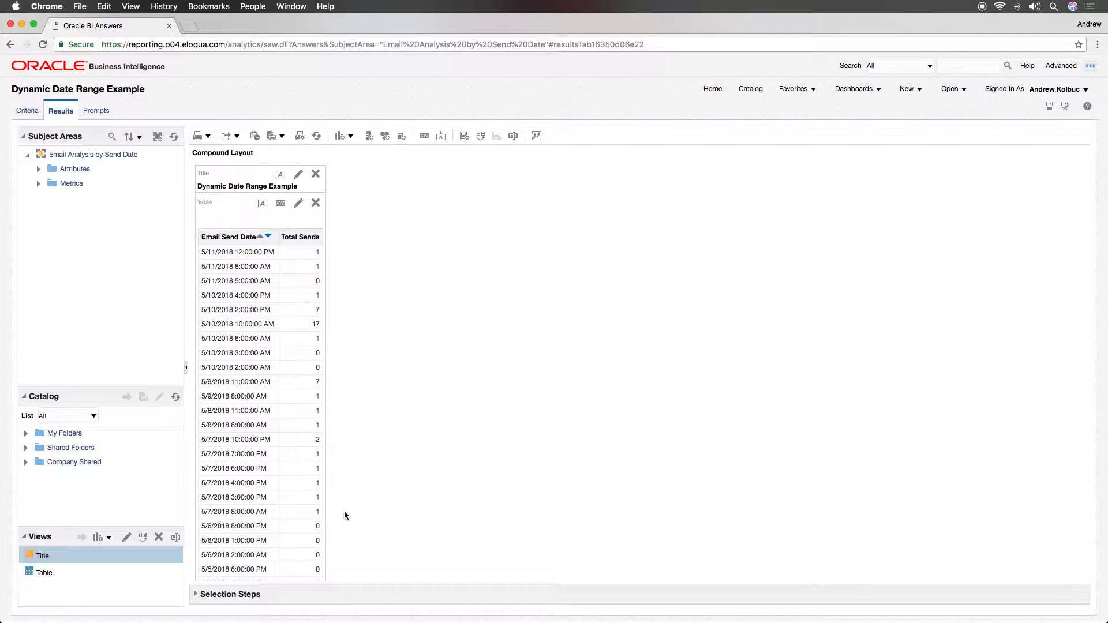
pyautogui.scroll(-1, 272, 525)
pyautogui.scroll(-2, 272, 420)
pyautogui.scroll(3, 272, 417)
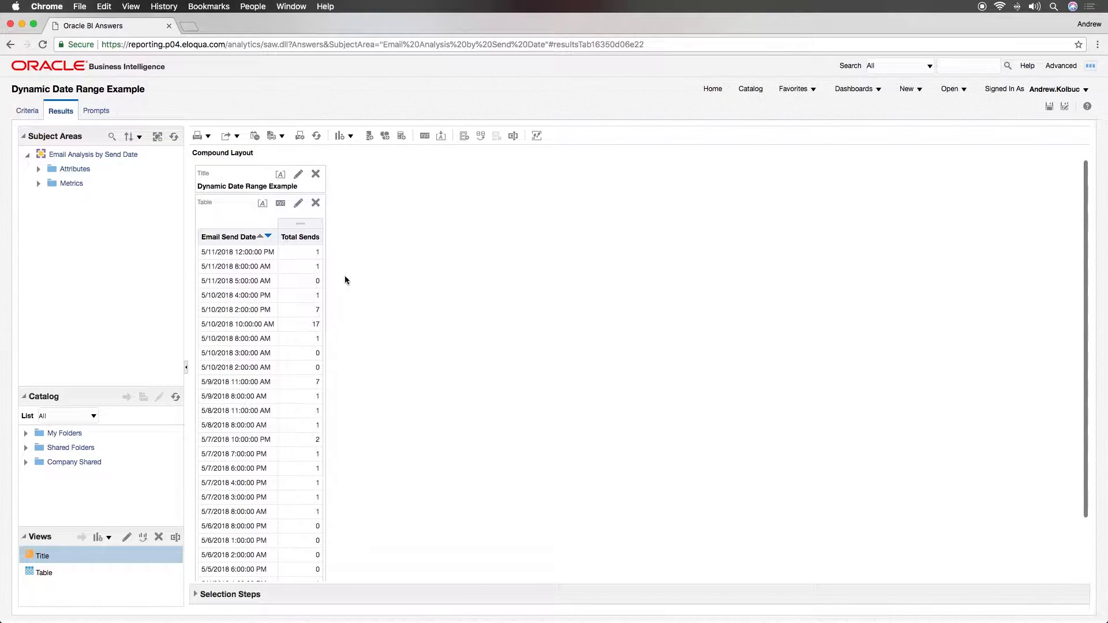
# Draft a calculated measure inserting the Calendar/Date TimestampAdd function template into its formula.
pyautogui.click(369, 135)
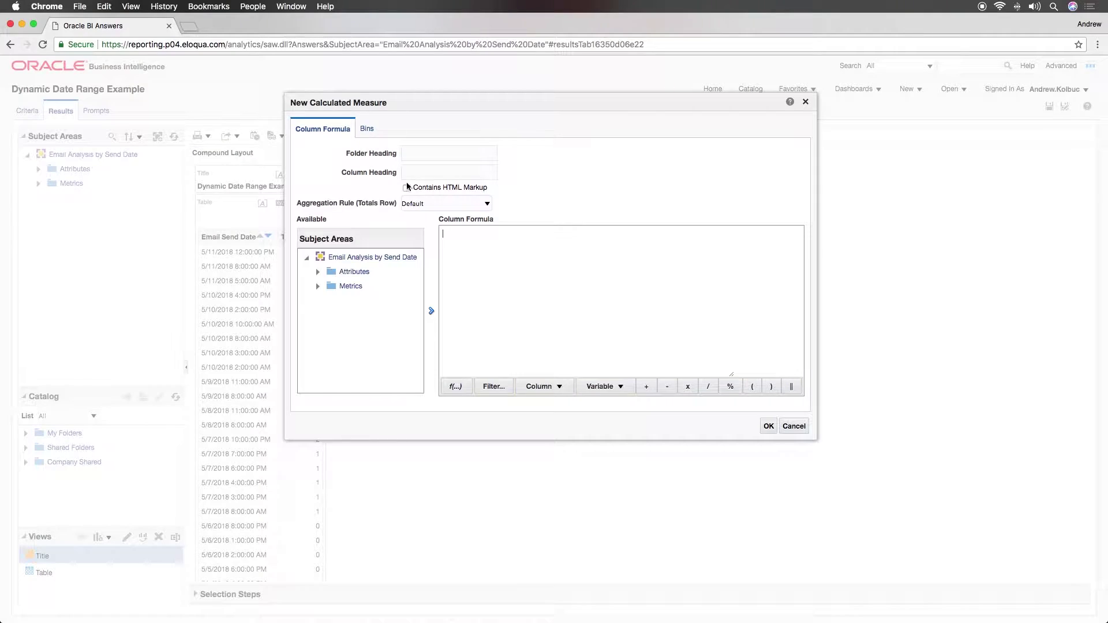
pyautogui.click(455, 387)
pyautogui.click(467, 344)
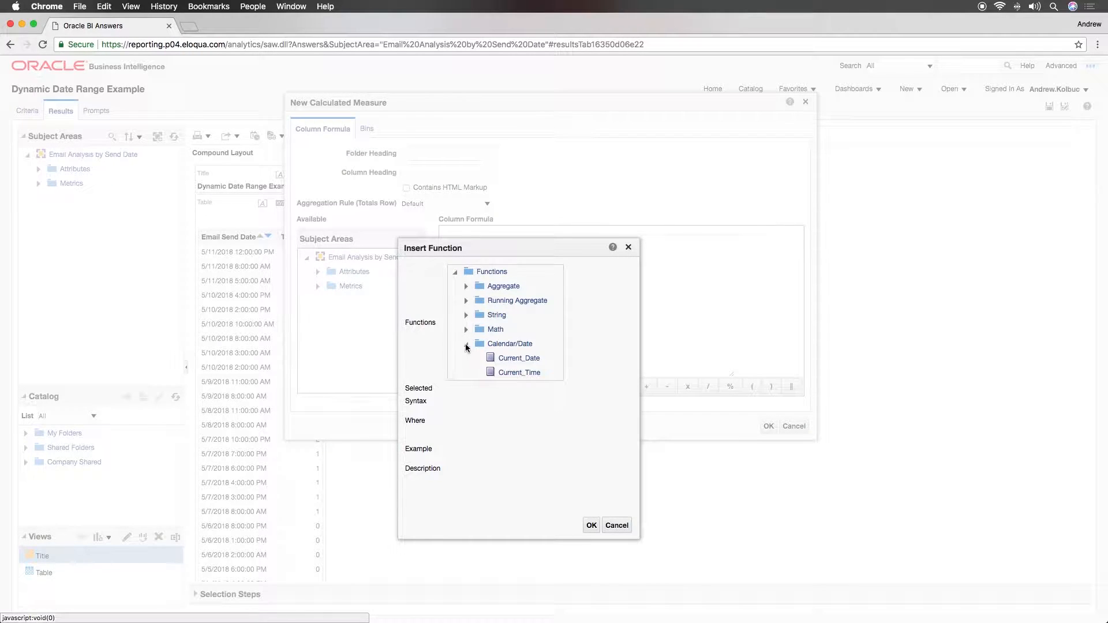
pyautogui.scroll(-3, 500, 364)
pyautogui.scroll(-1, 499, 365)
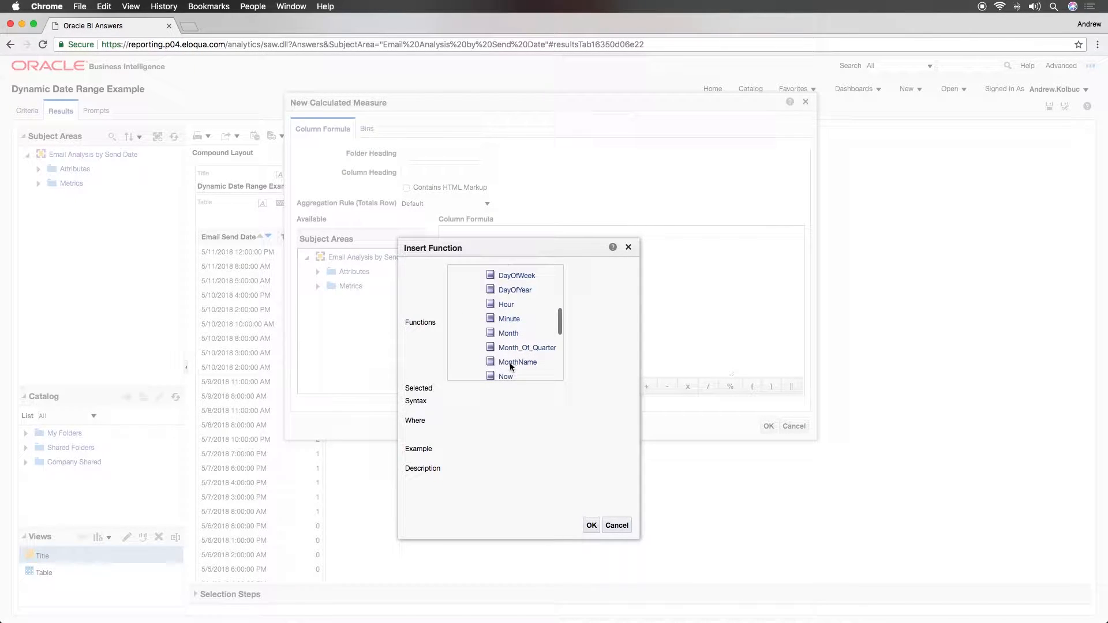
pyautogui.scroll(-3, 510, 362)
pyautogui.scroll(-1, 515, 363)
pyautogui.click(517, 367)
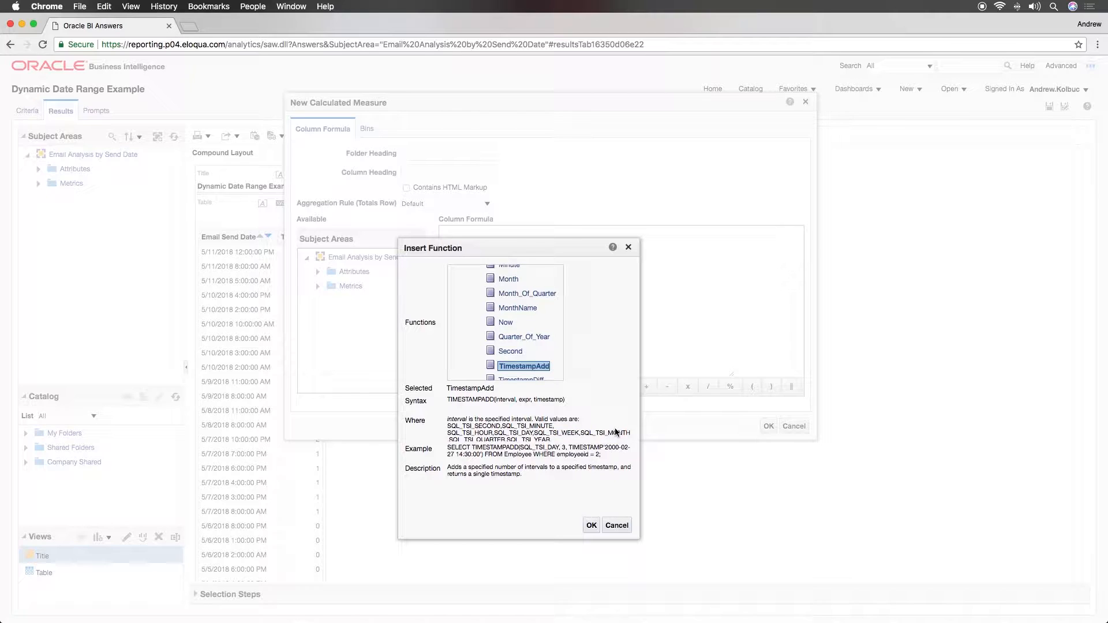
pyautogui.doubleClick(500, 439)
pyautogui.click(591, 525)
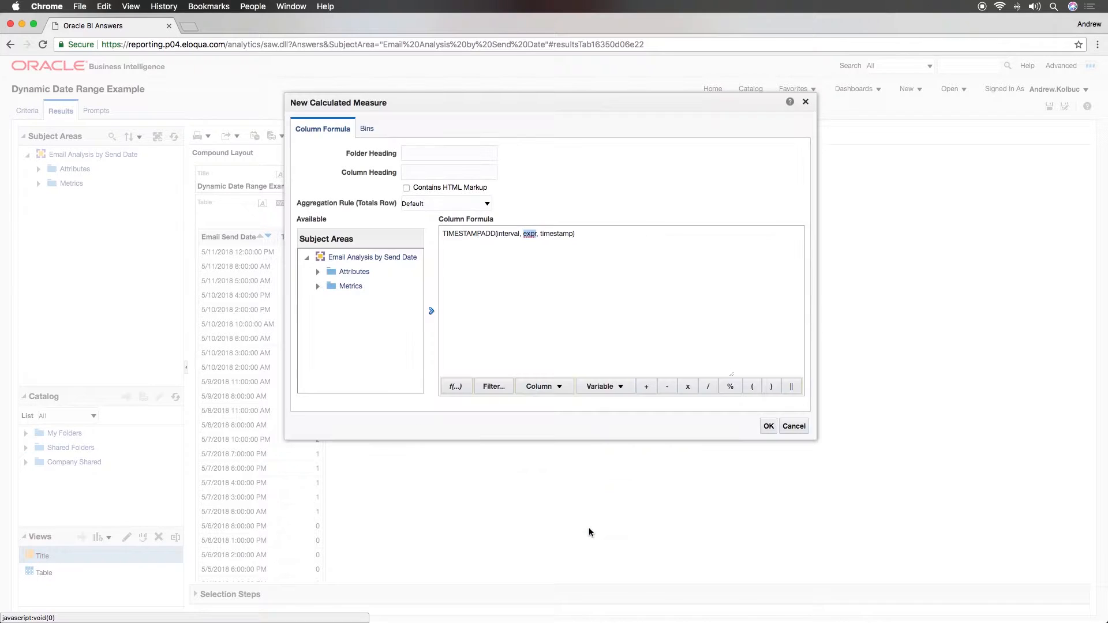
# Discard the calculated measure and start a new filter from the Email Send Date column.
pyautogui.click(794, 426)
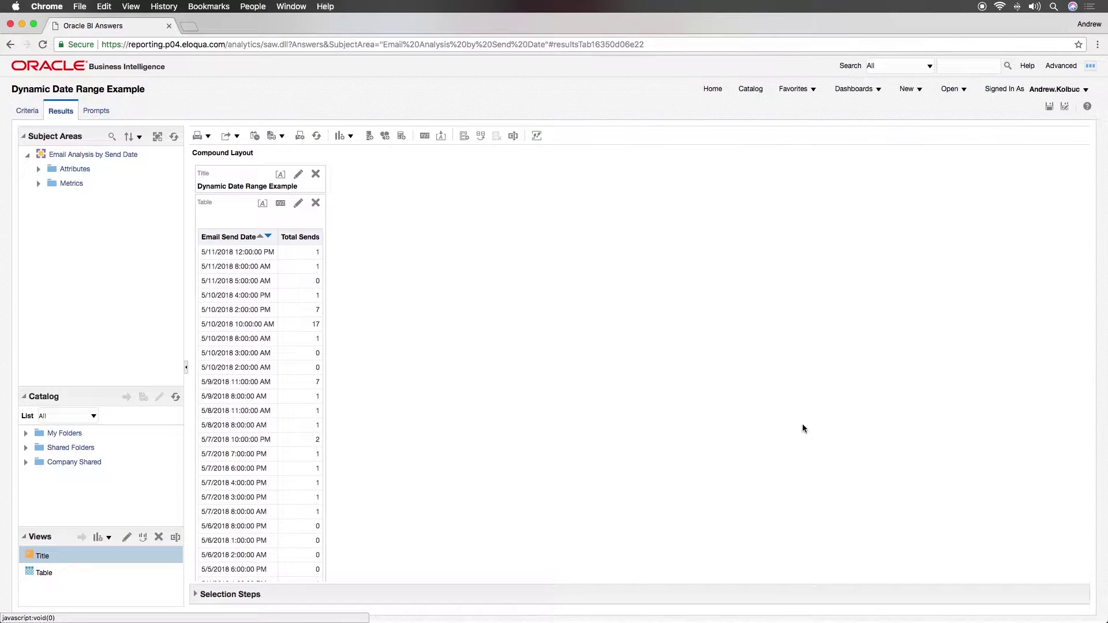
pyautogui.click(27, 110)
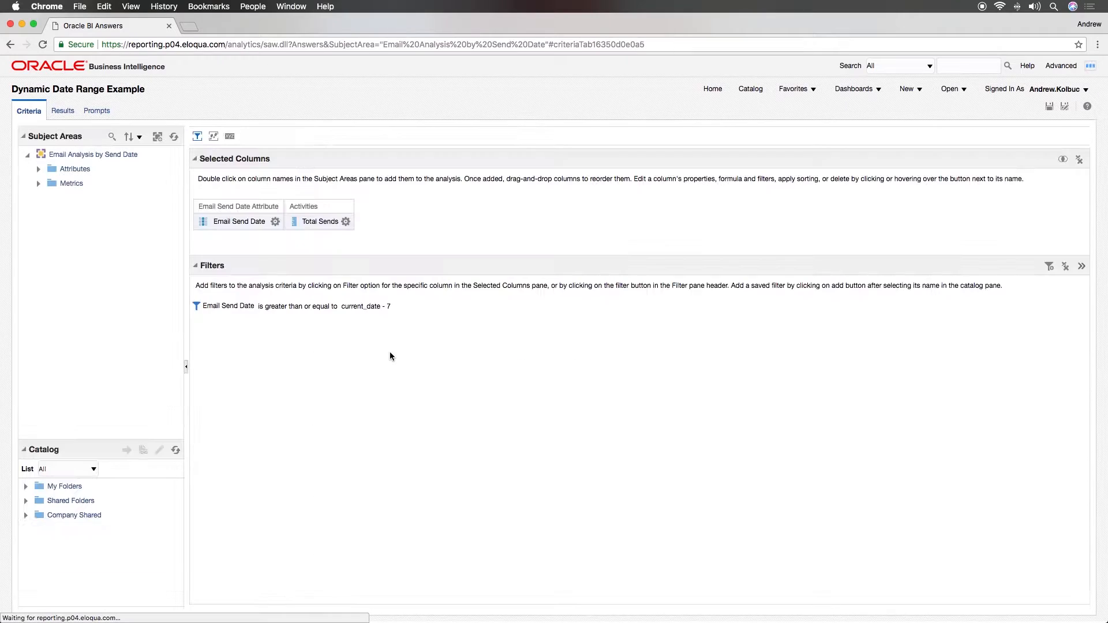
pyautogui.click(275, 222)
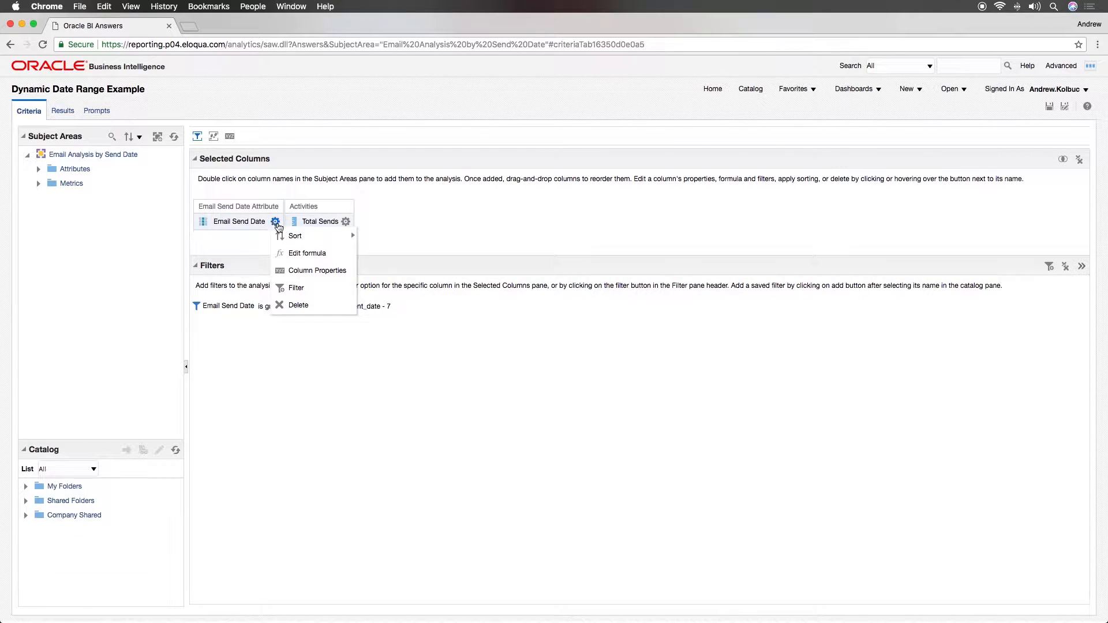
pyautogui.click(305, 287)
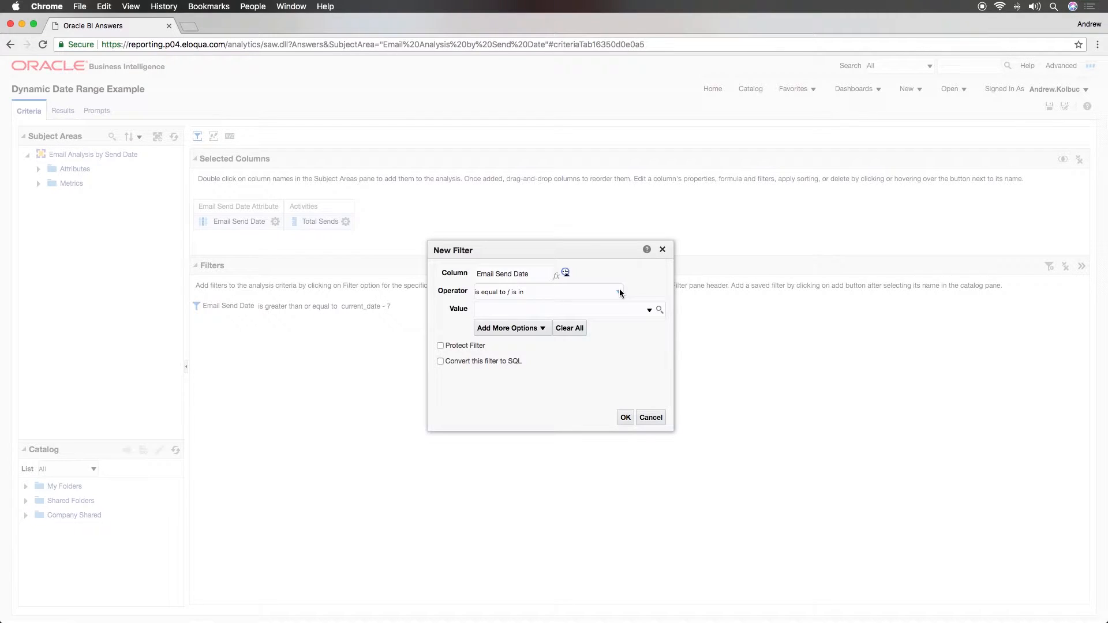
# Save the second filter Email Send Date is less than SQL expression current_date.
pyautogui.click(619, 293)
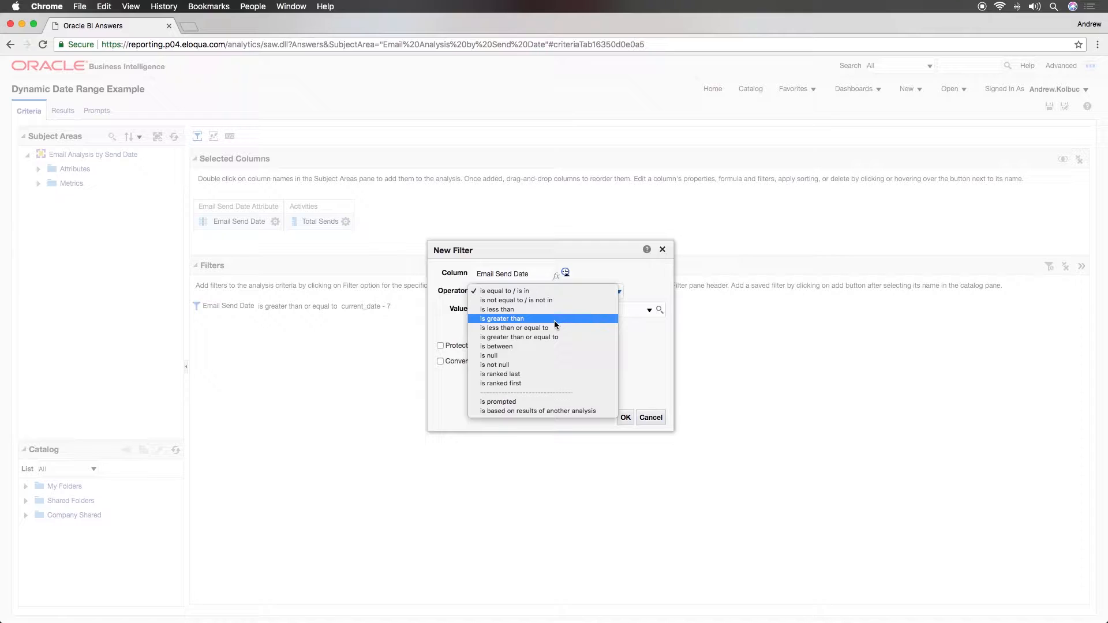
pyautogui.click(543, 309)
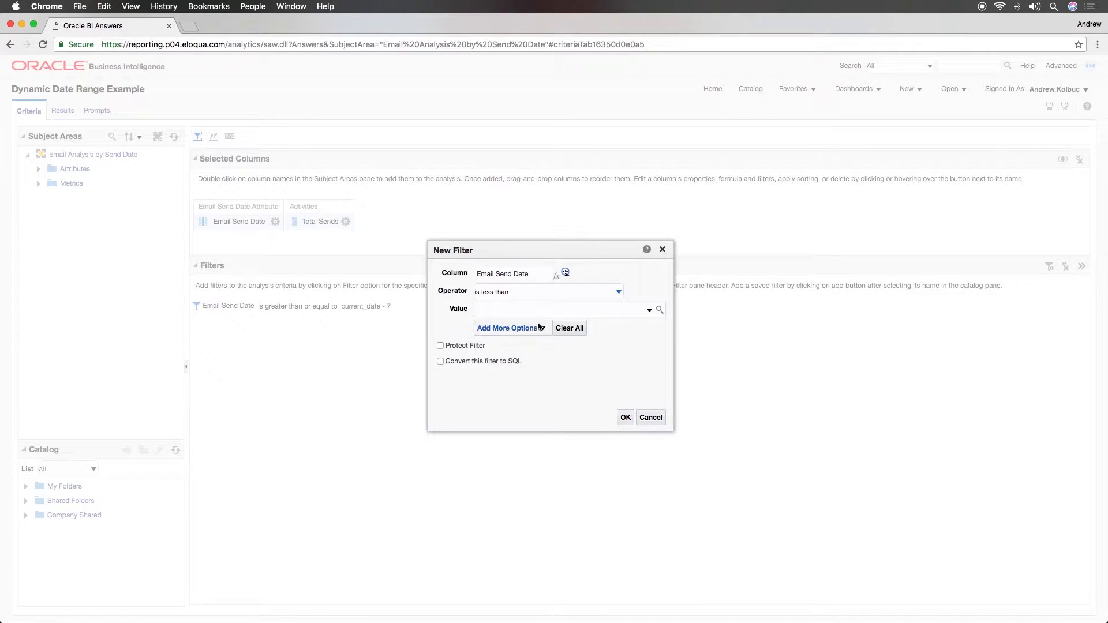
pyautogui.click(538, 328)
pyautogui.click(534, 343)
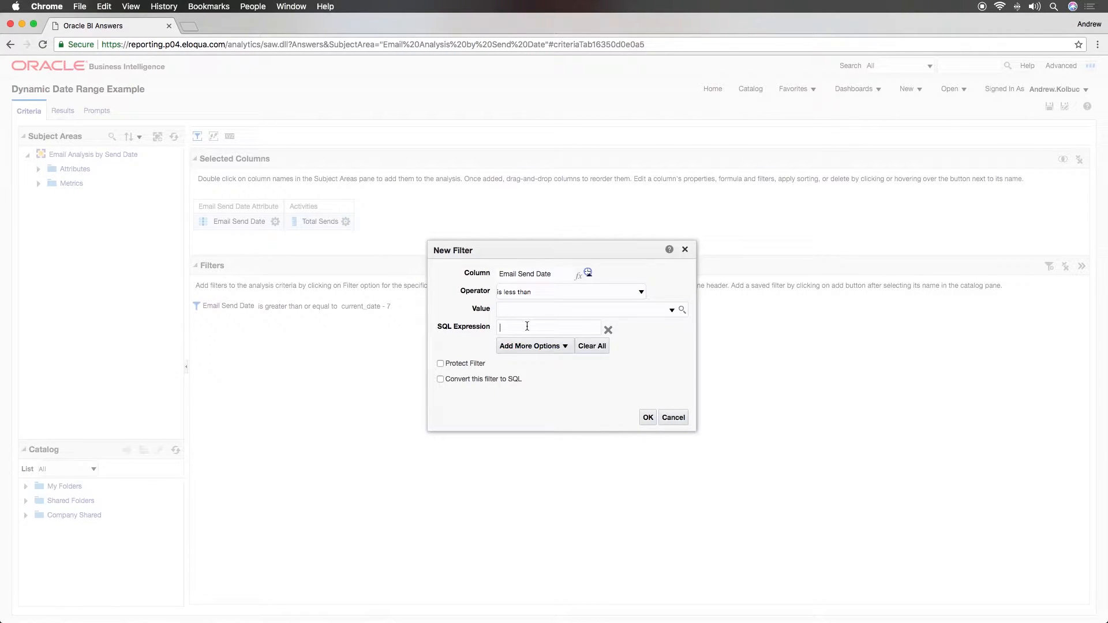
pyautogui.write('current_da')
pyautogui.write('te')
pyautogui.click(648, 417)
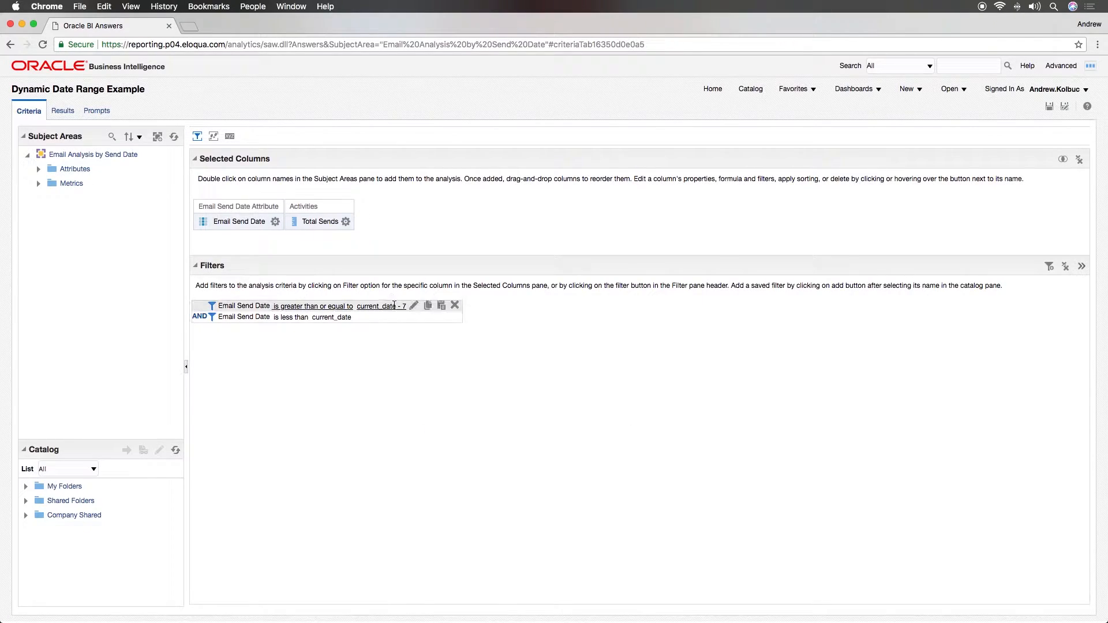
# Change the first filter to current_date - 1 and view the yesterday-only results.
pyautogui.click(415, 306)
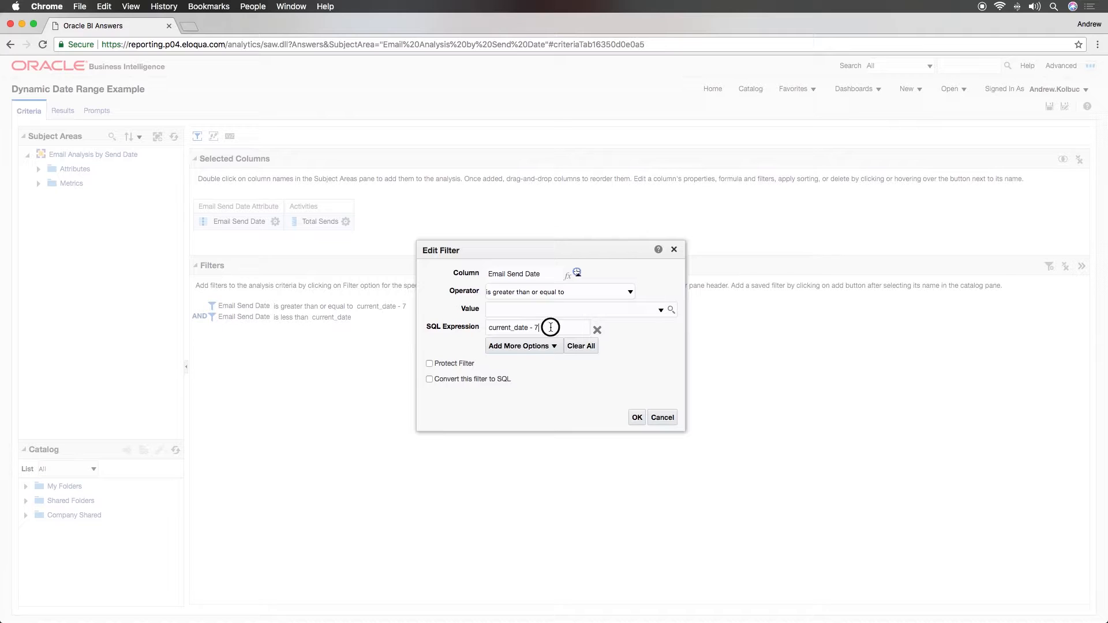
pyautogui.click(636, 417)
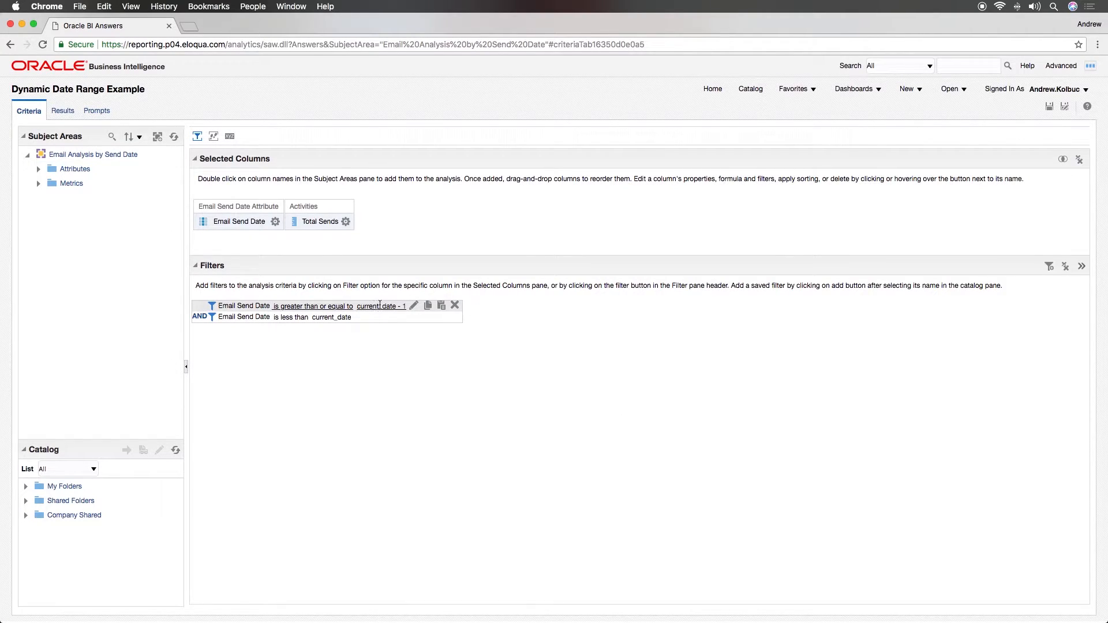
pyautogui.moveTo(337, 306)
pyautogui.click(63, 111)
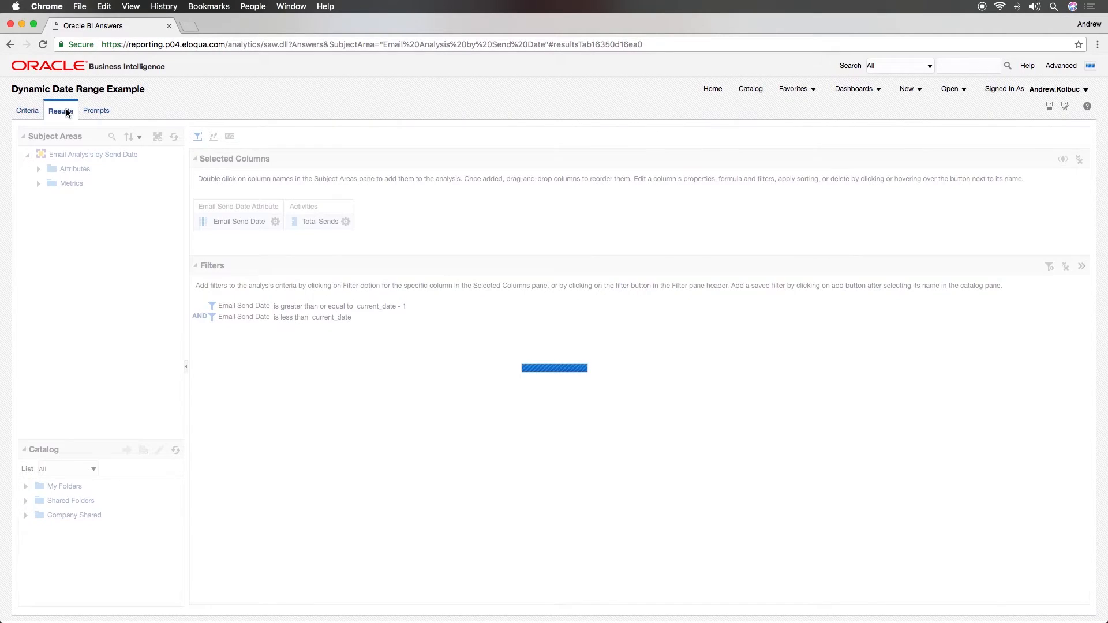